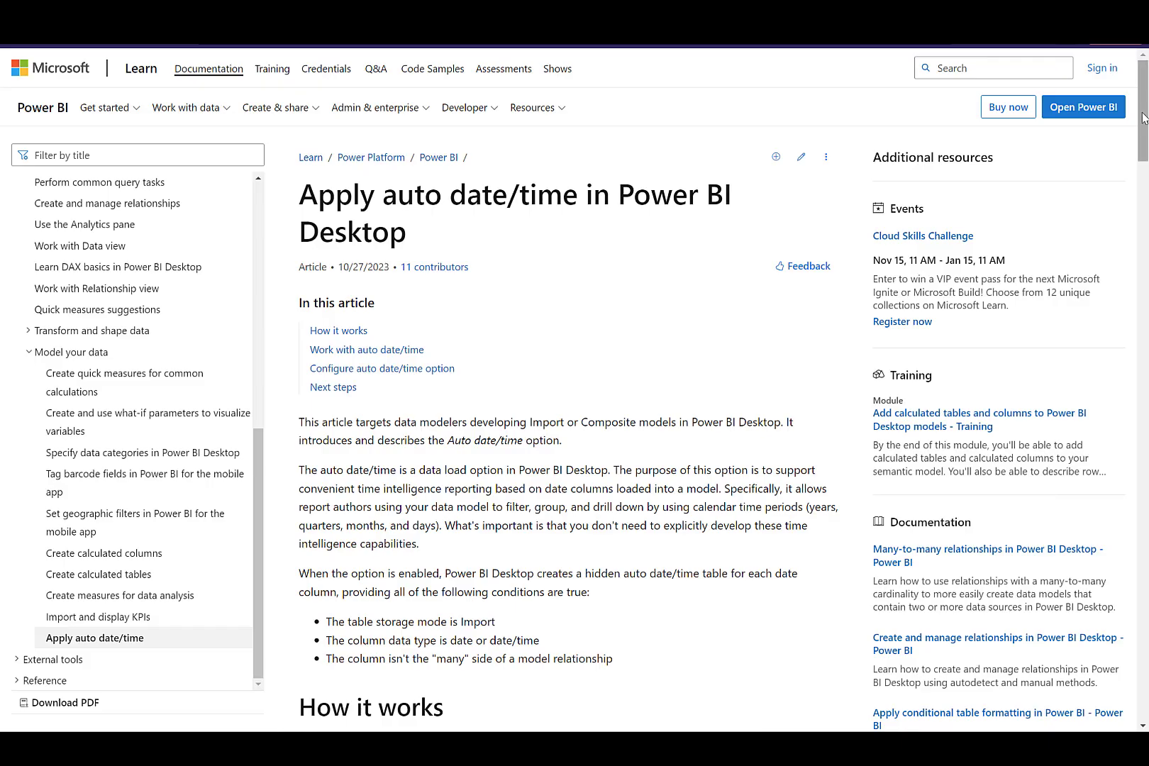
# - Scroll the Power BI auto date/time article toward the Copilot for Data Factory entry
pyautogui.moveTo(1143, 117); pyautogui.dragTo(1147, 344)
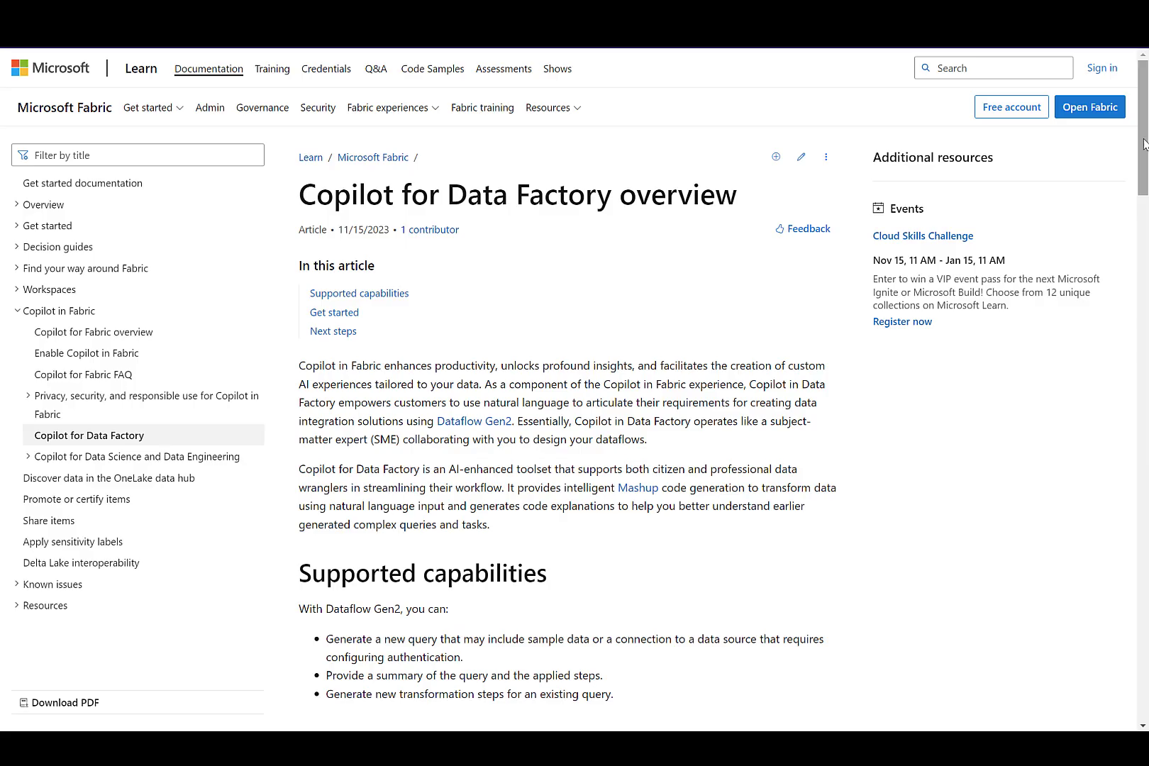
# - Scroll down to the Get started steps and enlarge an example screenshot in the lightbox
pyautogui.moveTo(1143, 144); pyautogui.dragTo(1147, 573)
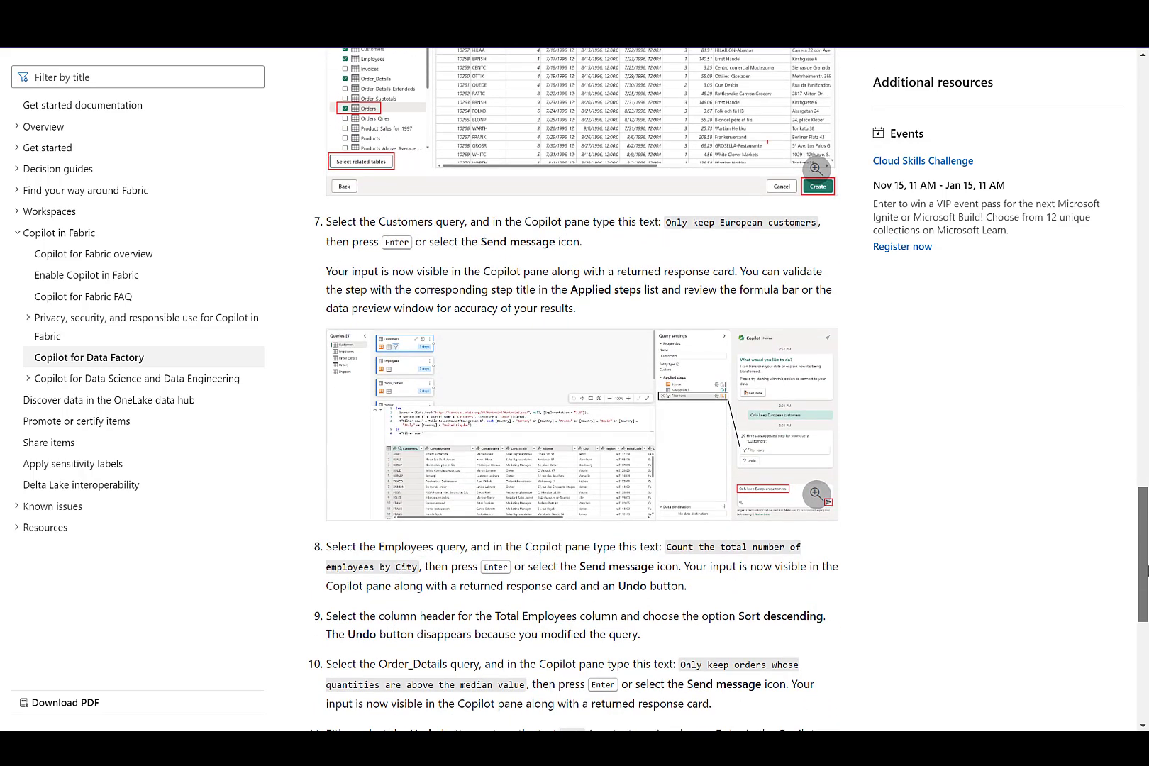
pyautogui.click(597, 446)
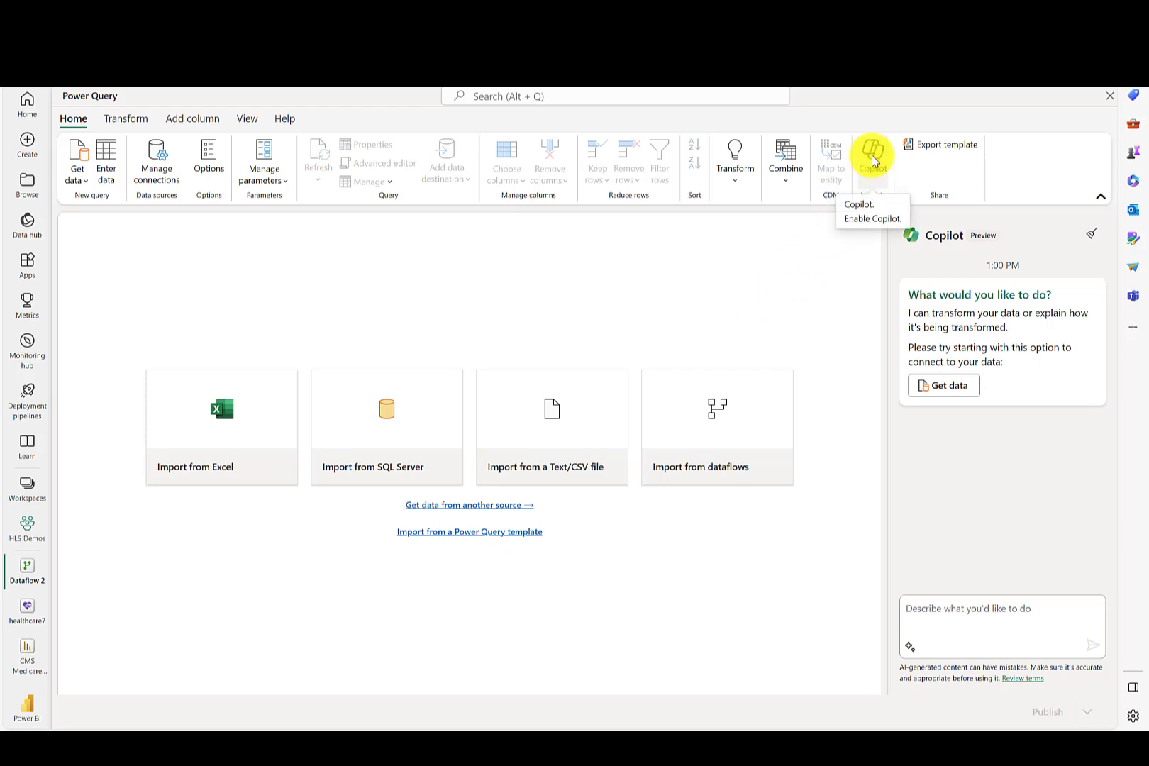
# - Place the cursor in Copilot's 'Describe what you'd like to do' box
pyautogui.click(914, 609)
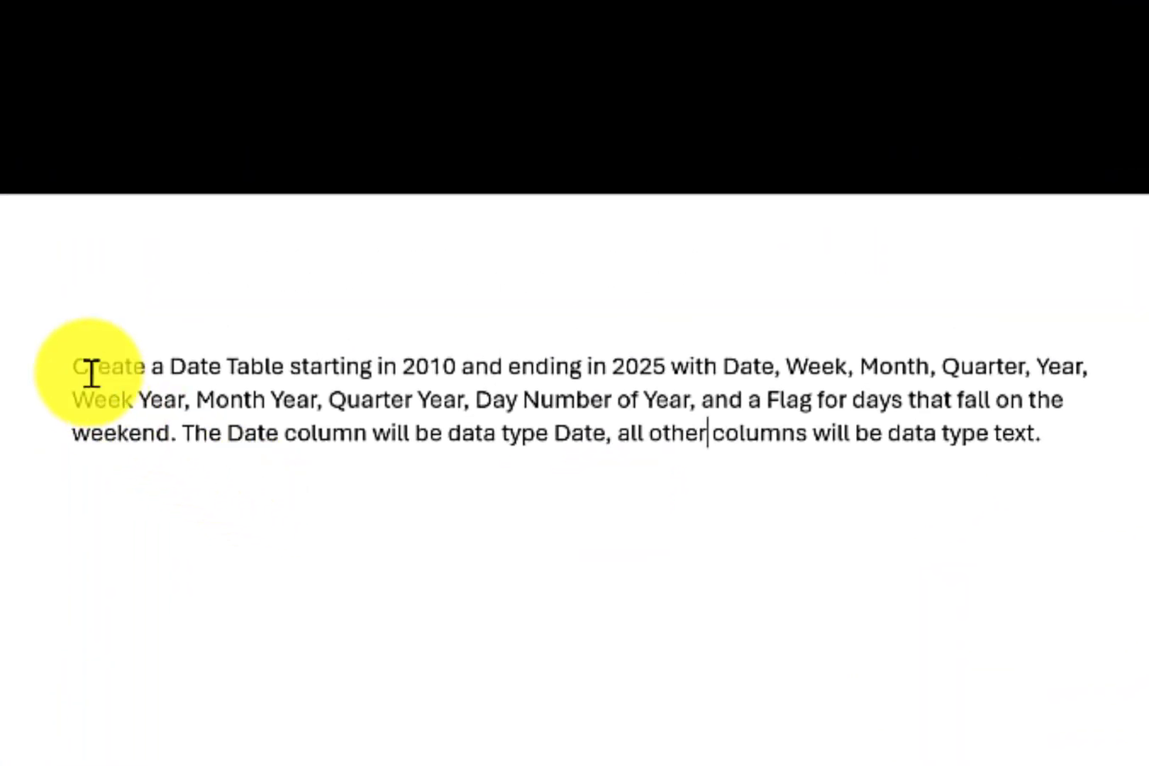
# - Select the date table prompt paragraph in Word, from 'Create' through 'data type text'
pyautogui.moveTo(79, 367); pyautogui.dragTo(84, 366)
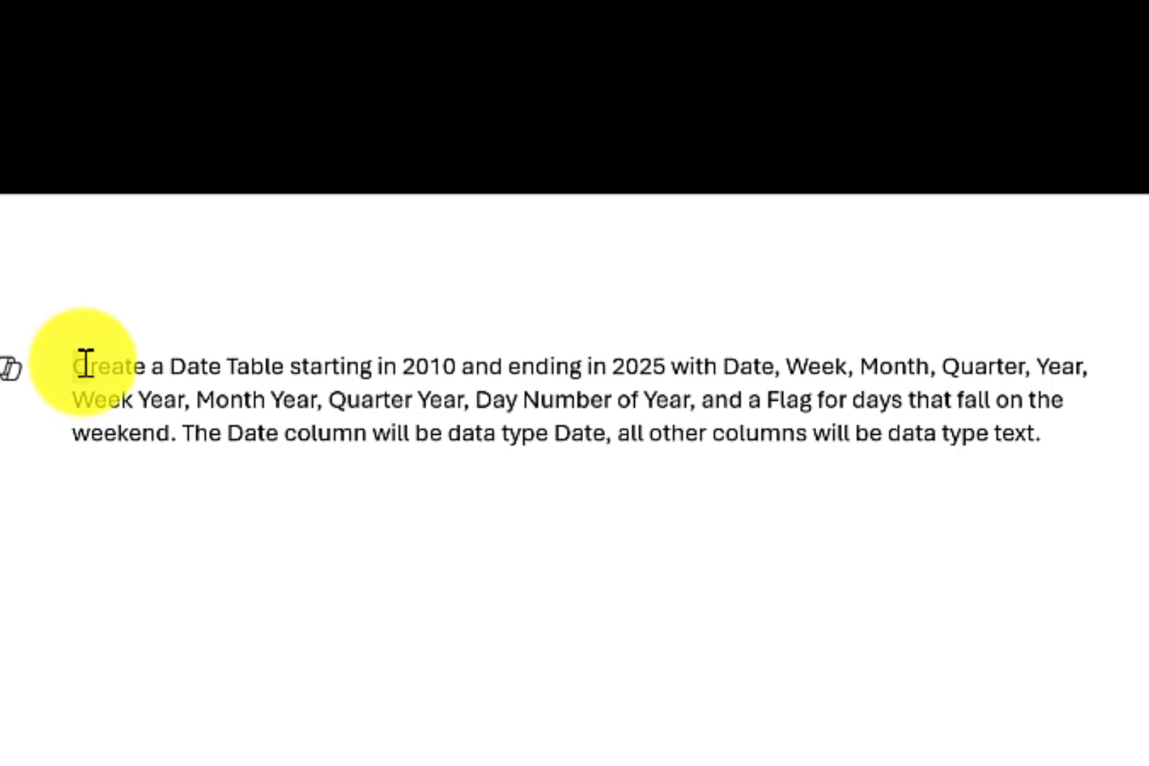
pyautogui.moveTo(85, 364); pyautogui.dragTo(1087, 395)
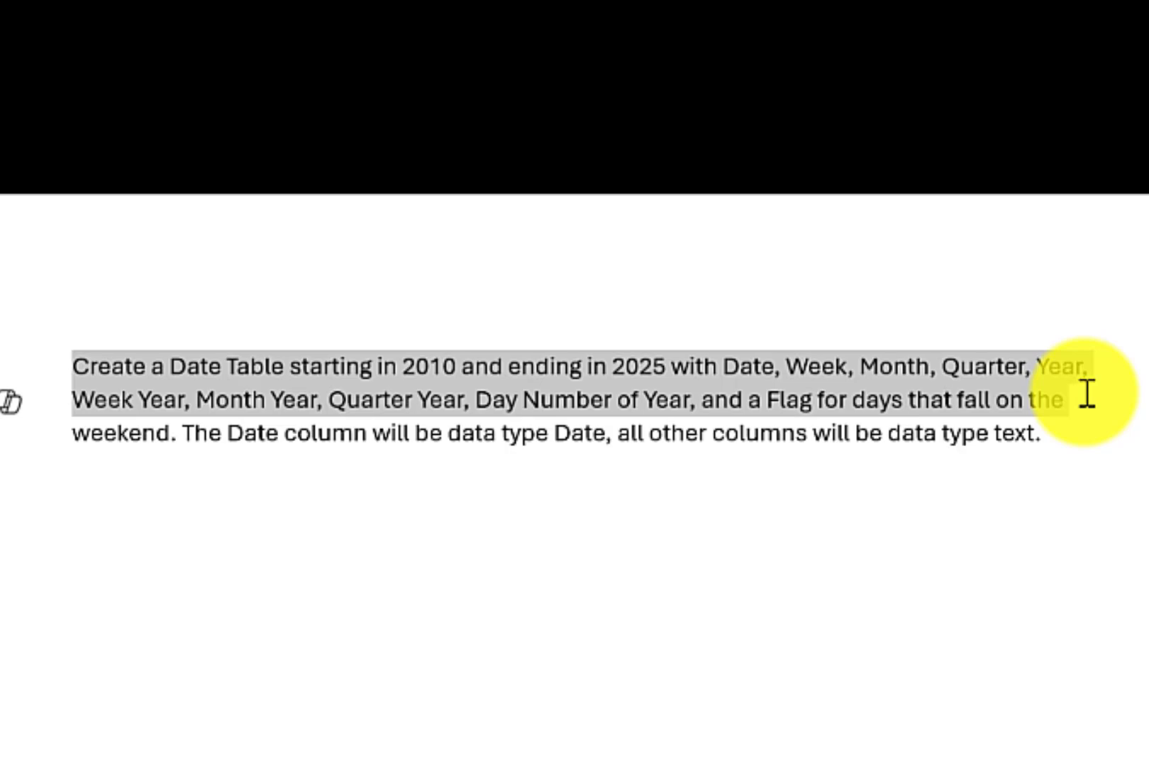
pyautogui.moveTo(1087, 395); pyautogui.dragTo(1089, 428)
pyautogui.hotkey('ctrl', 'c')
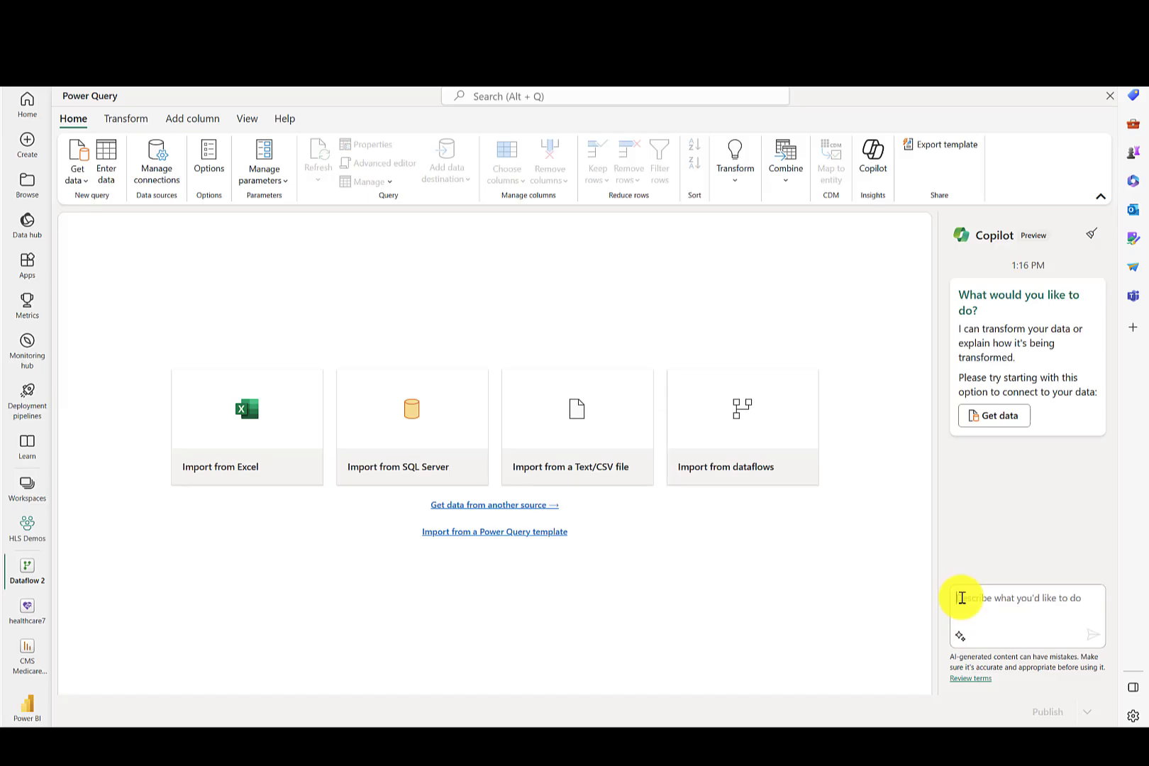
# - Paste the 2010–2025 date table request into Copilot and send it
pyautogui.click(961, 598)
pyautogui.hotkey('ctrl', 'v')
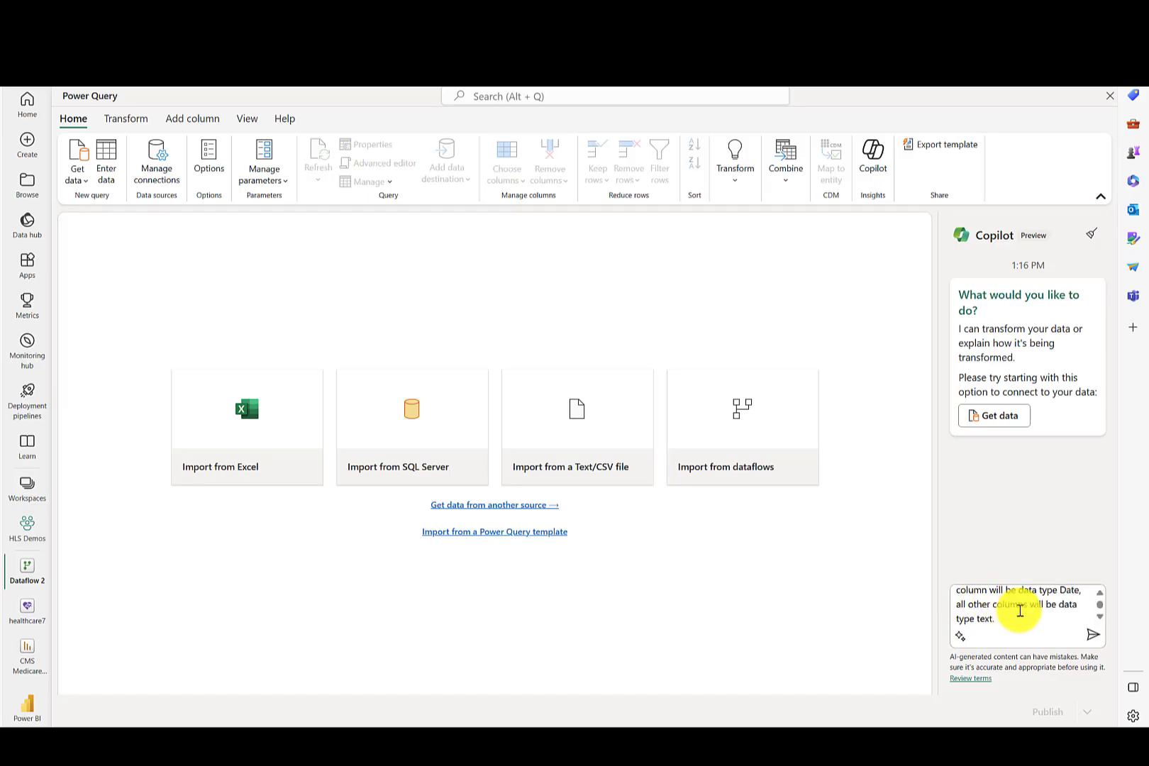
pyautogui.click(1088, 636)
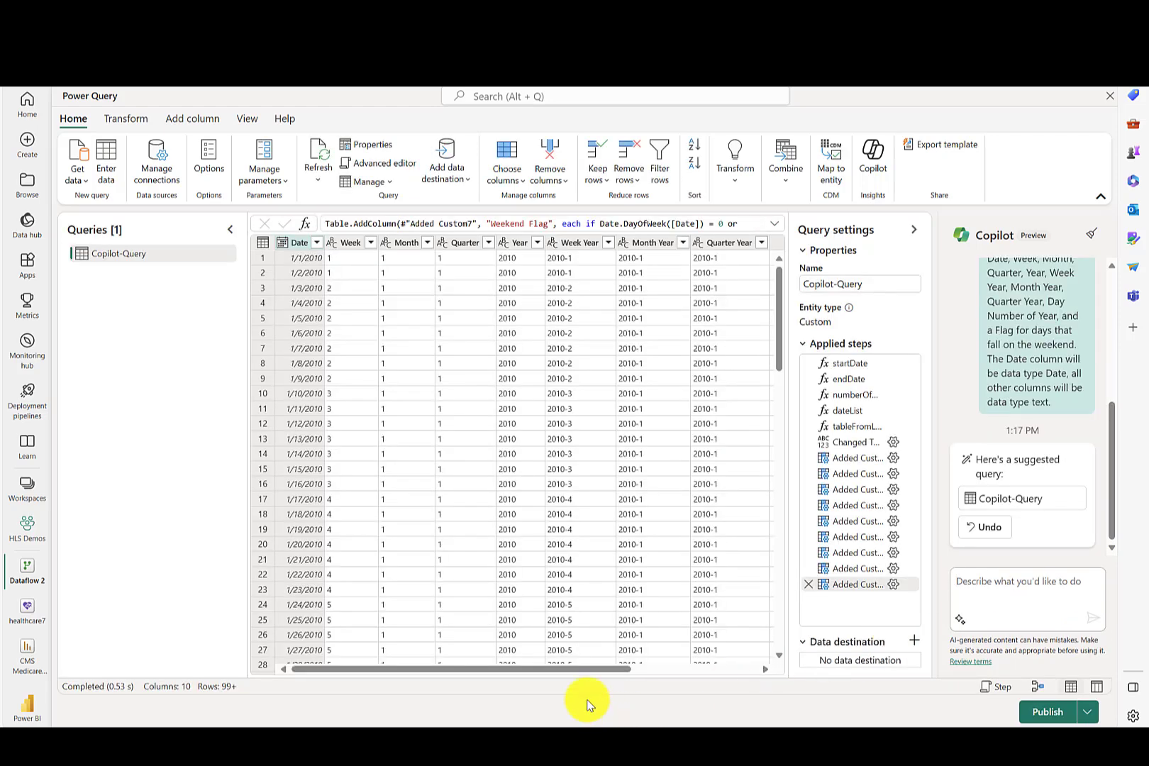
# - Review the generated 10-column table and the Day Number of Year column options
pyautogui.moveTo(532, 670); pyautogui.dragTo(680, 678)
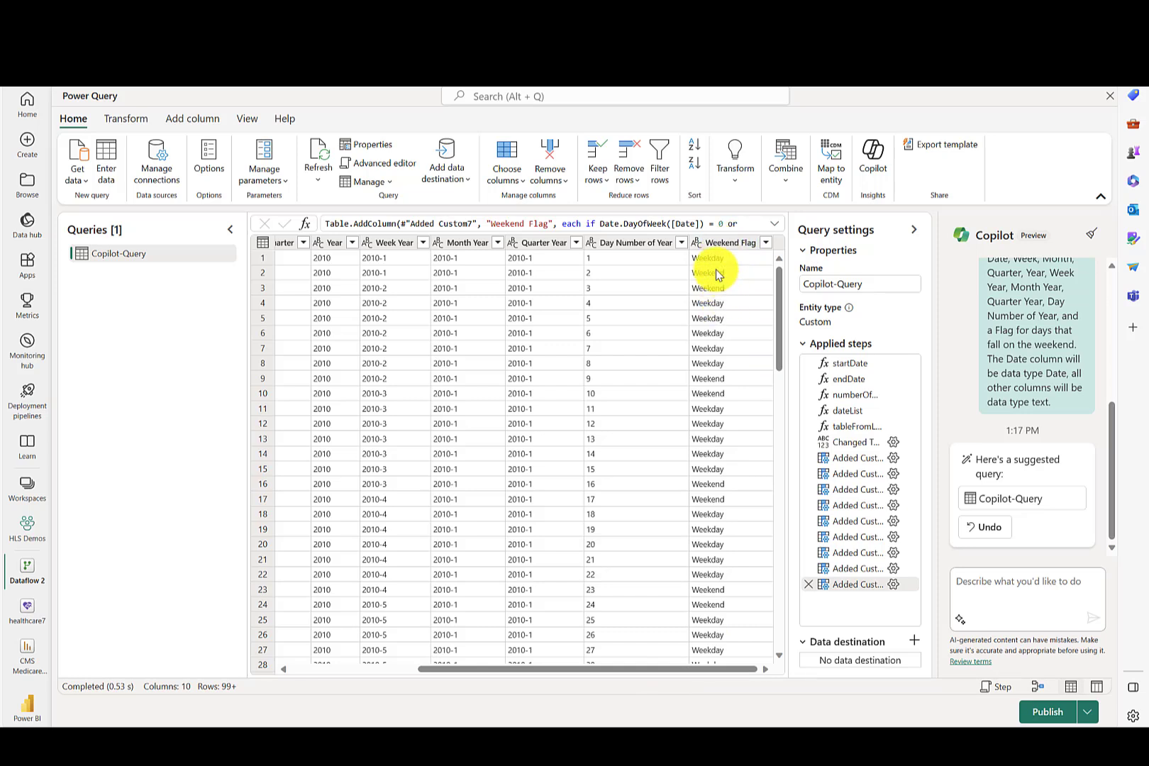
pyautogui.click(680, 244)
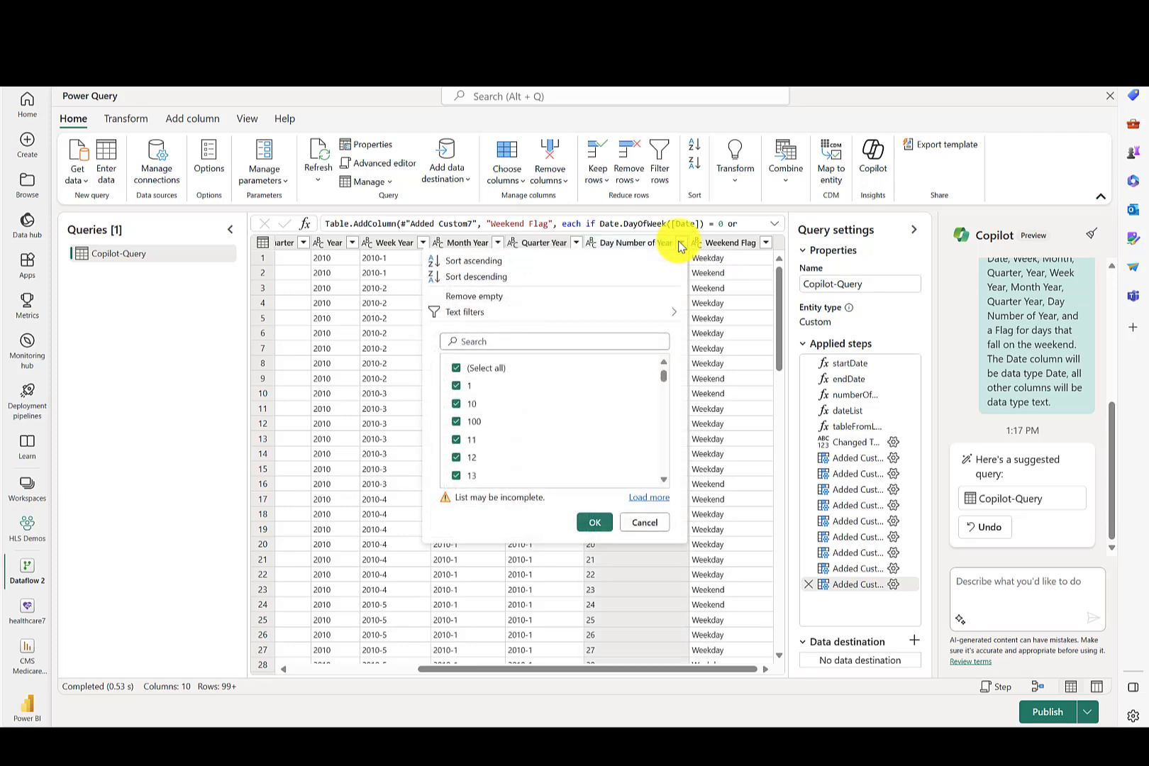
pyautogui.click(680, 243)
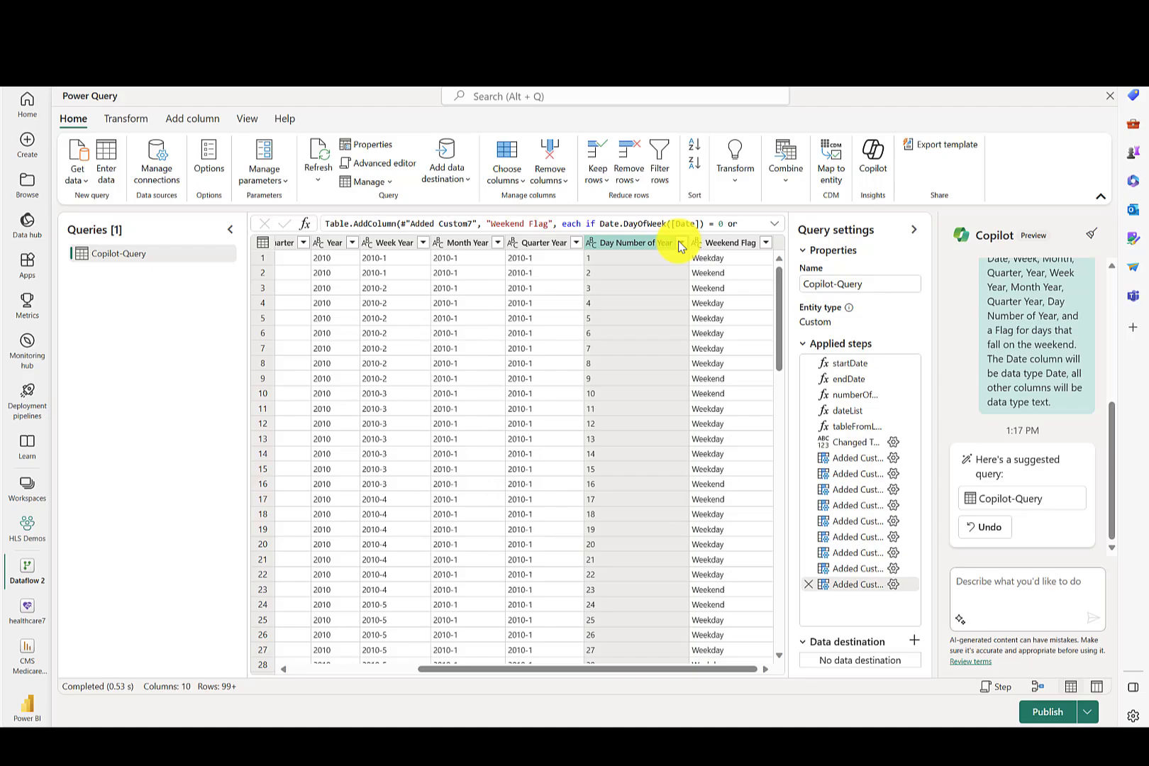
pyautogui.click(985, 583)
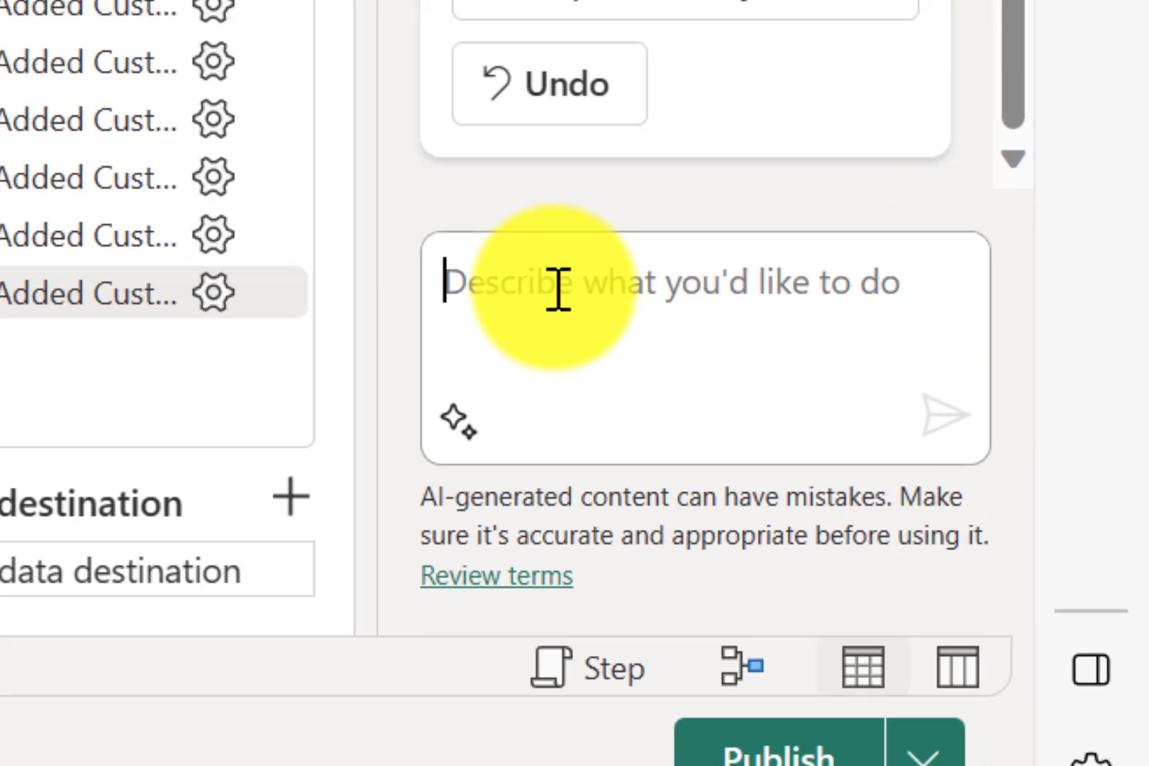
# - Ask Copilot to change Day Number of Year to integer, then check the column
pyautogui.write('For the column Day Number of Year change the data type to integer')
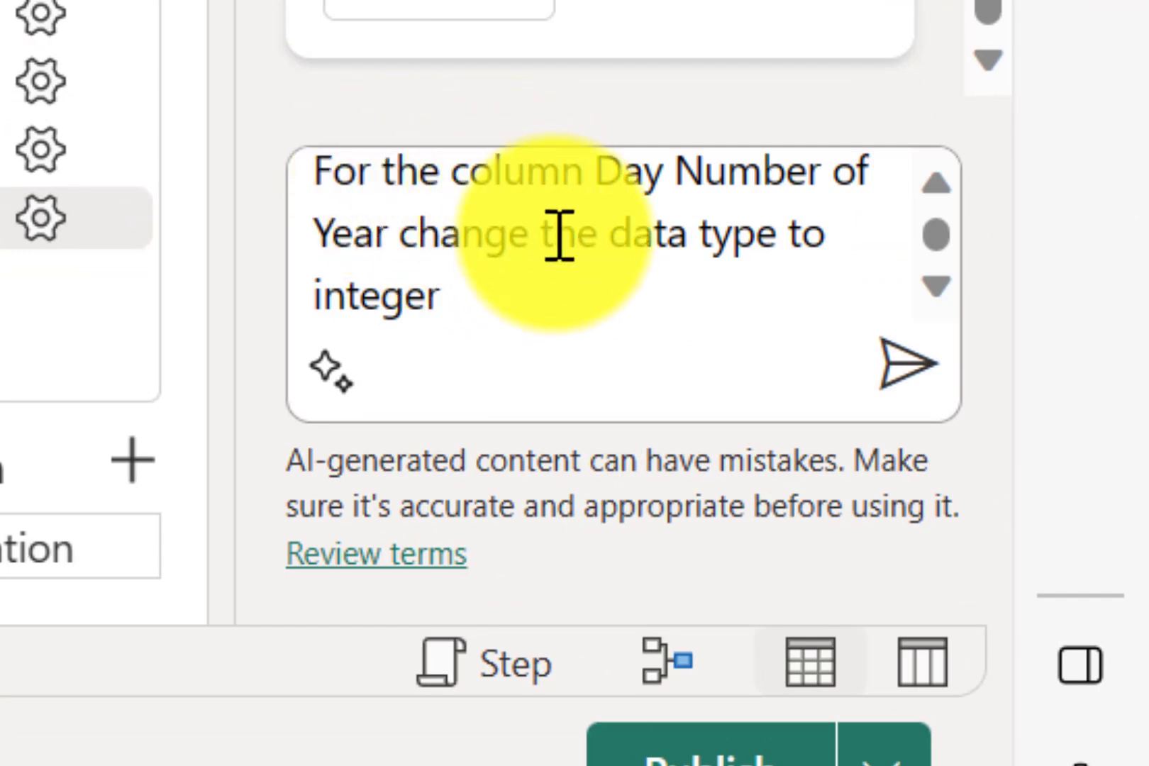
pyautogui.click(896, 387)
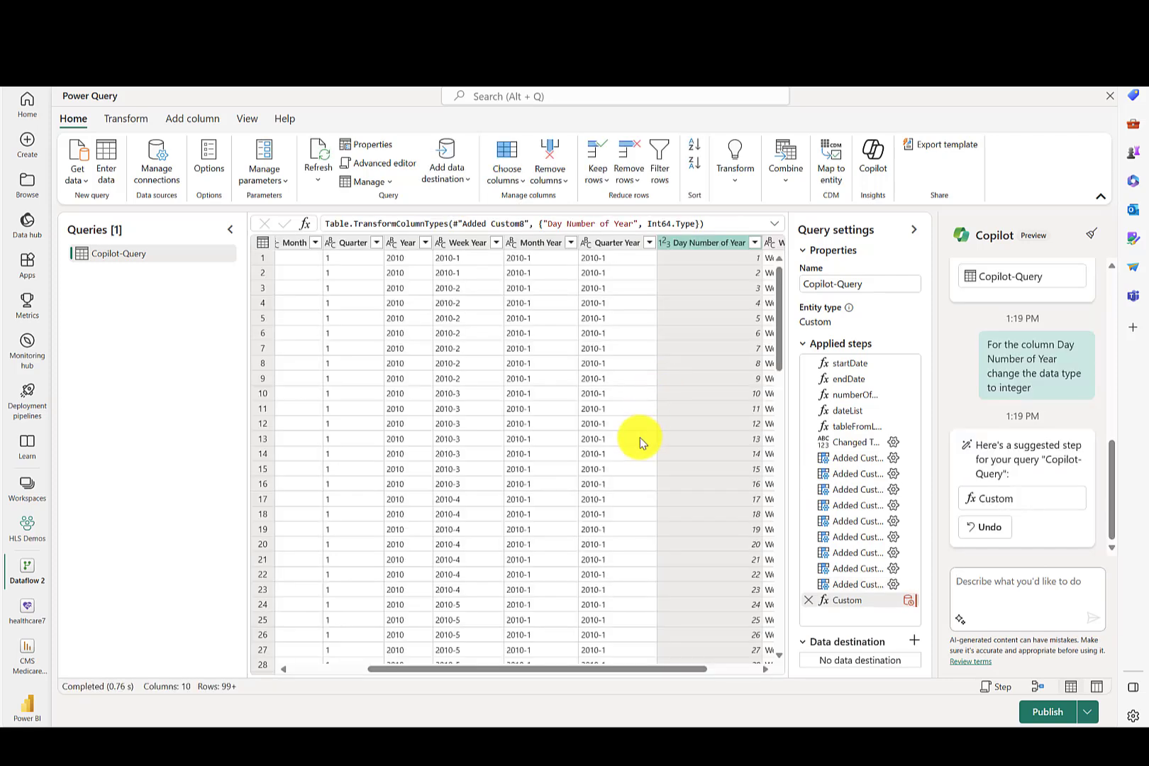
pyautogui.moveTo(661, 668); pyautogui.dragTo(739, 670)
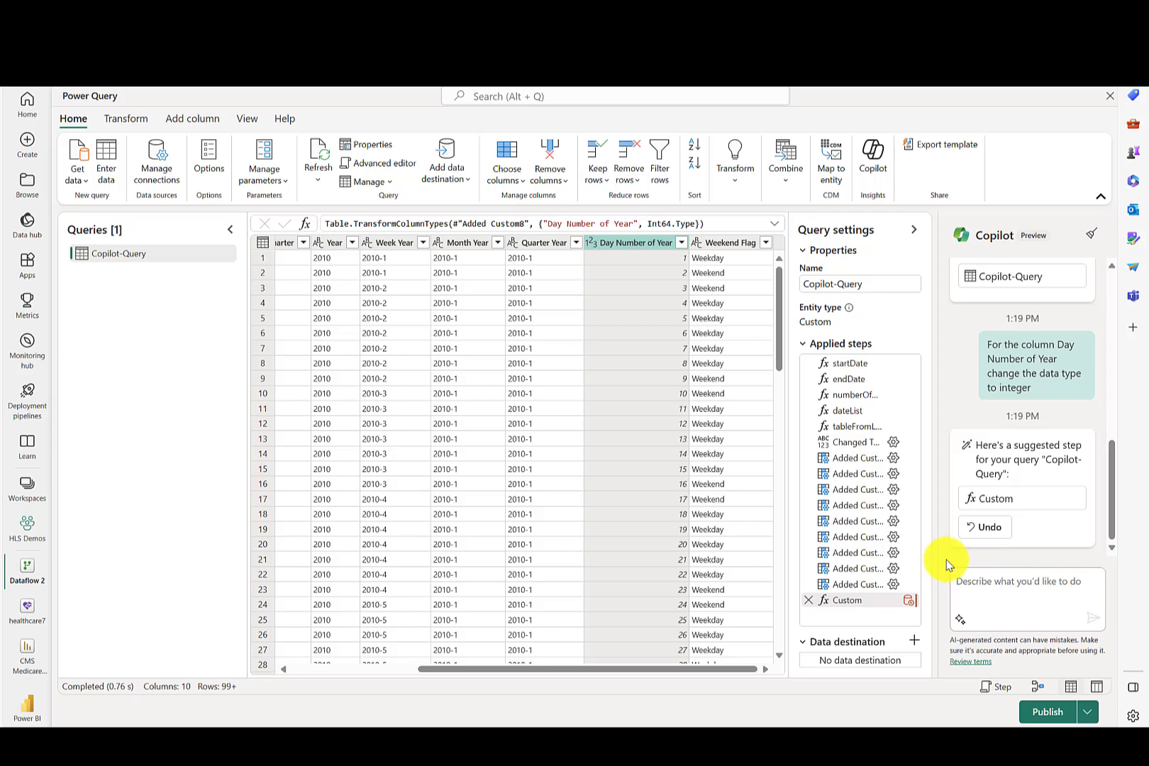
# - Paste and send the Fiscal Year request with a July 1st start to Copilot
pyautogui.click(968, 582)
pyautogui.write('Add a Column for Fiscal Year when the new fiscal year starts on July 1st.')
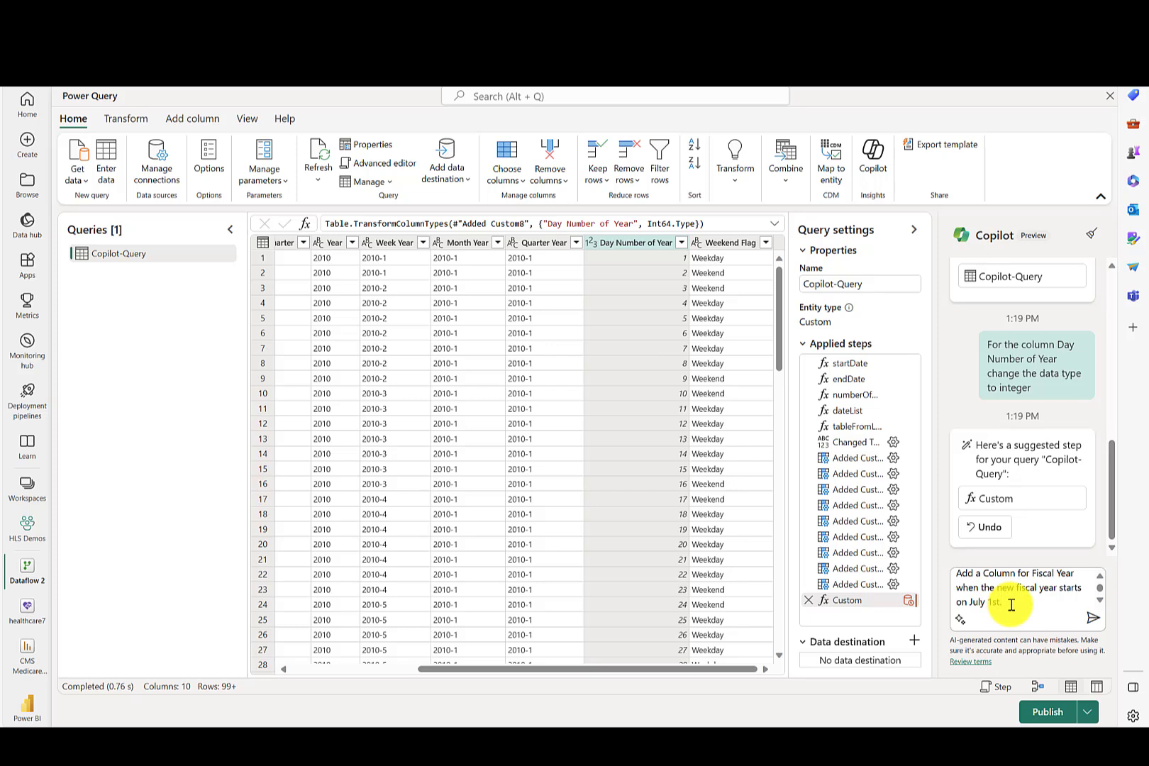
pyautogui.click(1085, 621)
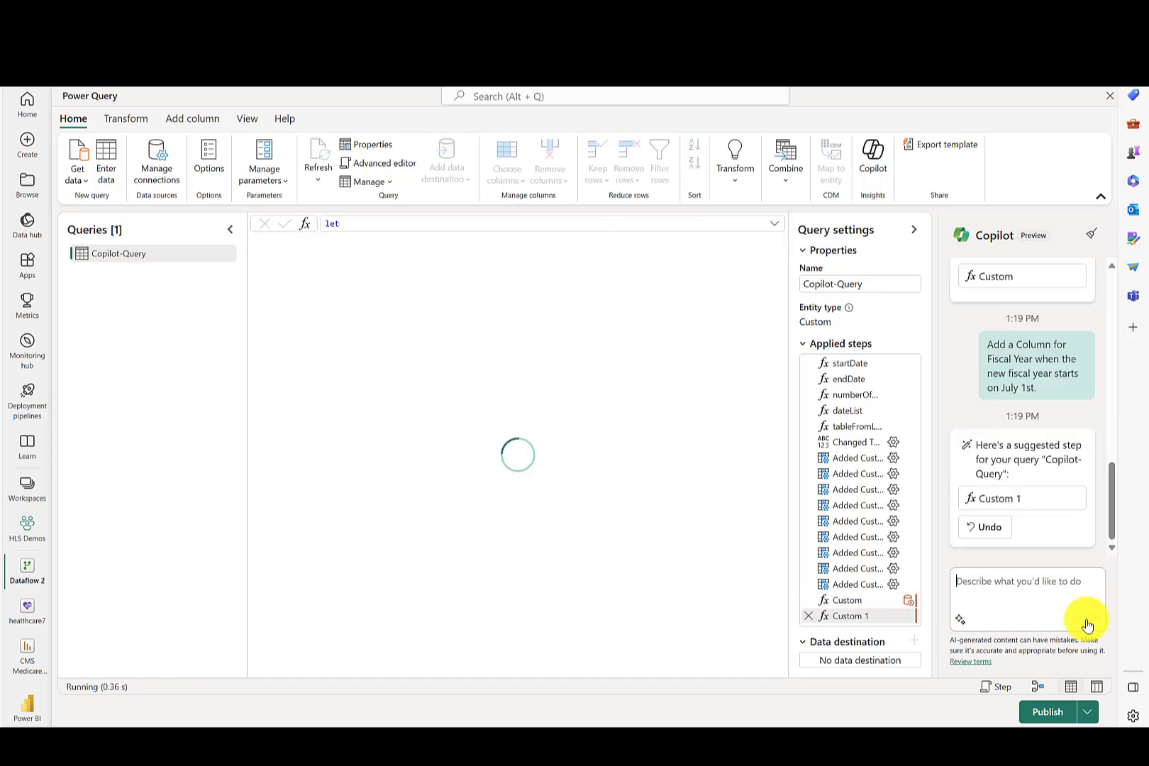
# - Scroll the grid to verify Fiscal Year rolls over between rows 181 and 182
pyautogui.moveTo(657, 668); pyautogui.dragTo(771, 669)
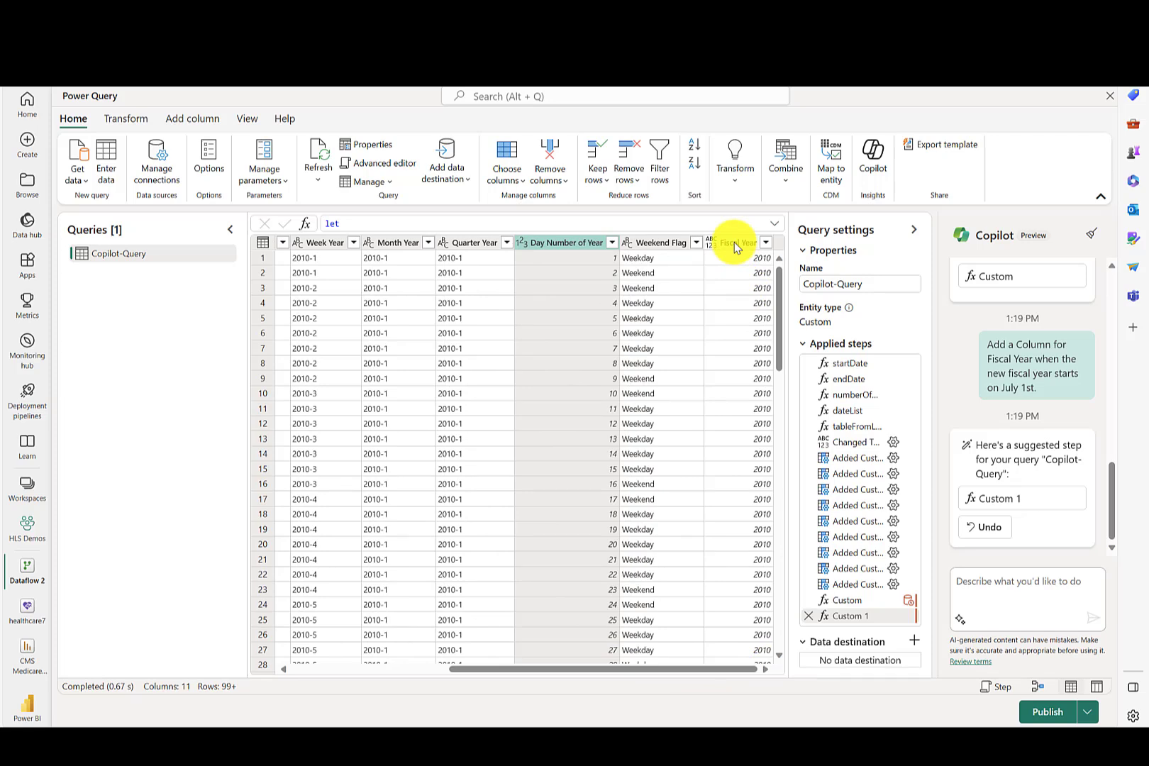
pyautogui.moveTo(674, 672); pyautogui.dragTo(409, 668)
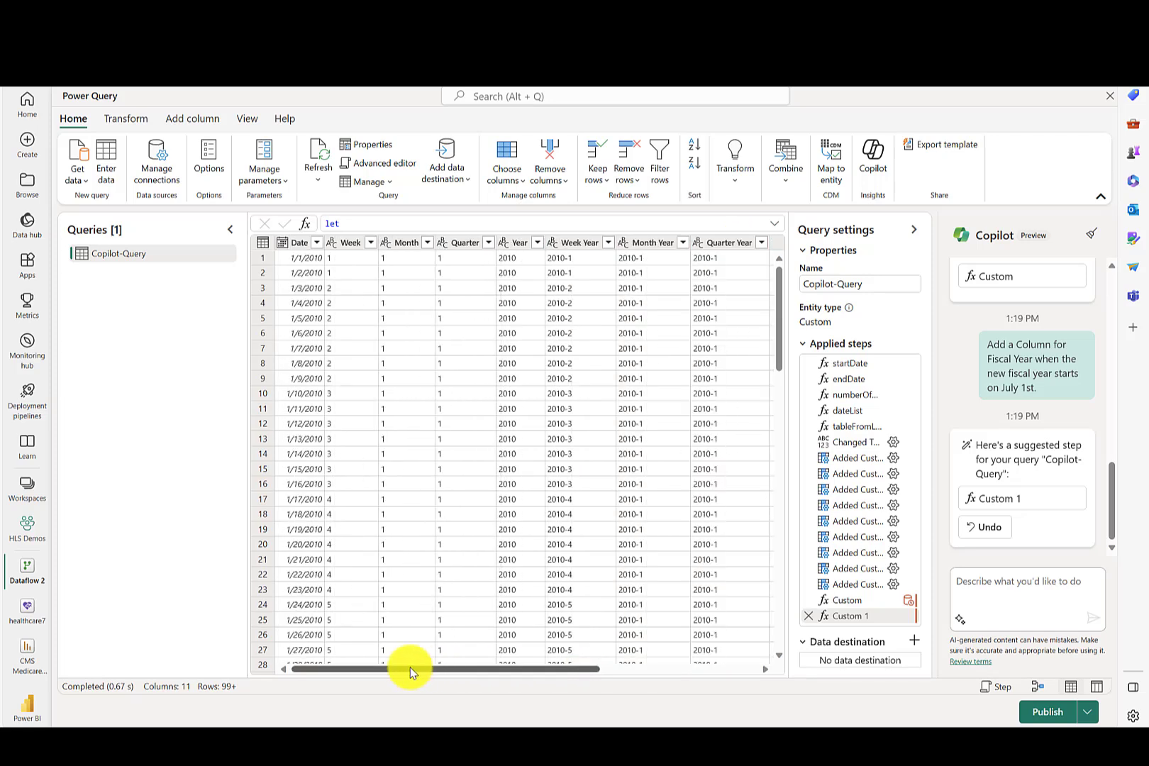
pyautogui.moveTo(780, 290); pyautogui.dragTo(778, 637)
pyautogui.moveTo(509, 672); pyautogui.dragTo(714, 678)
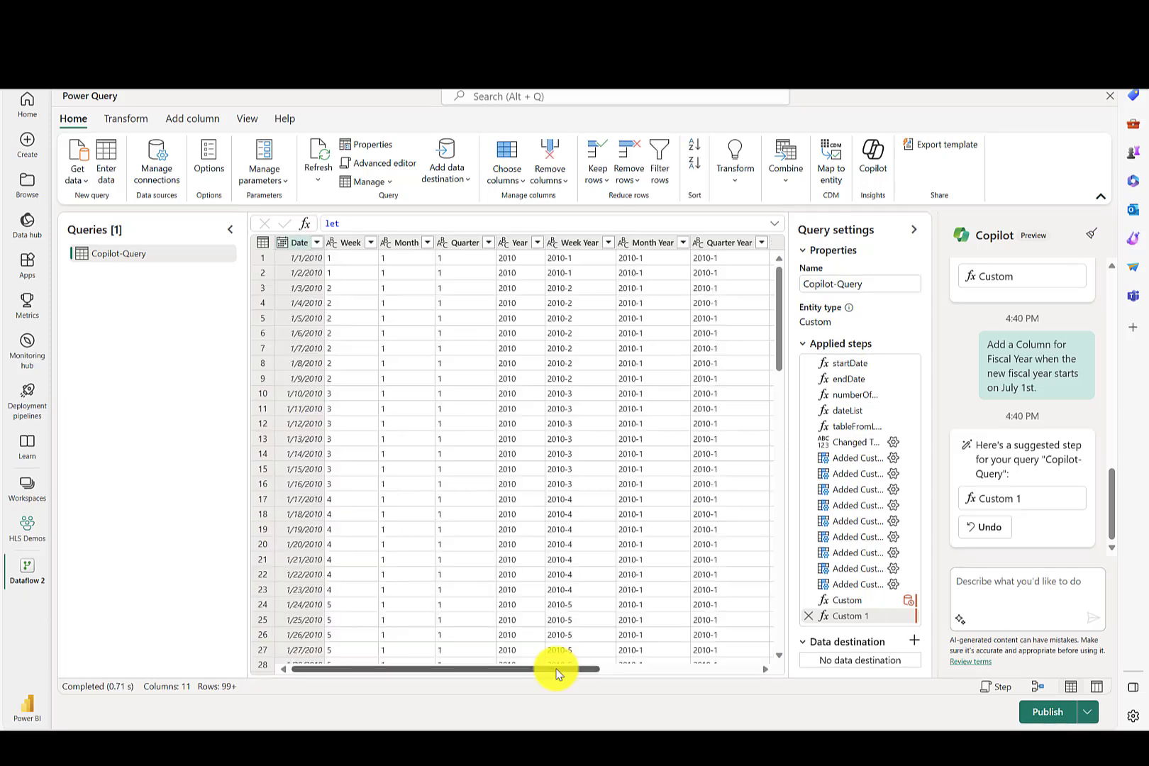
pyautogui.moveTo(551, 671); pyautogui.dragTo(736, 674)
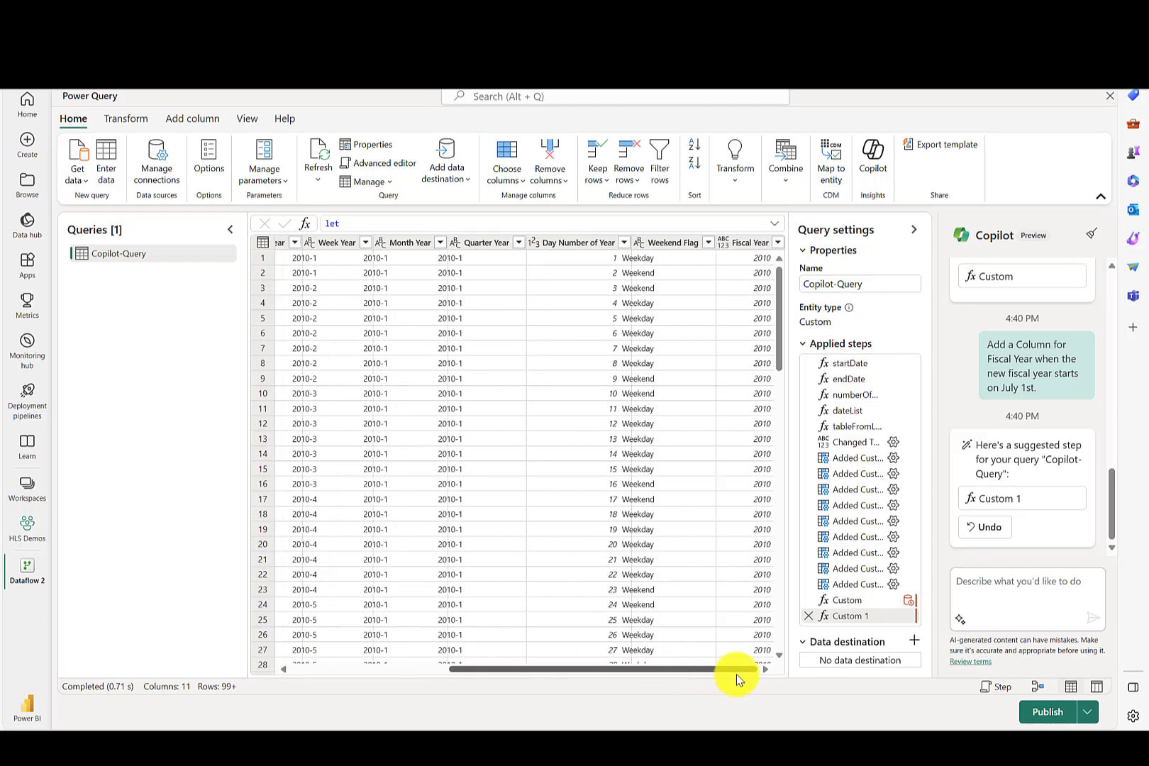
# - Send Copilot the request 'Convert the column Month to a whole number'
pyautogui.click(1005, 581)
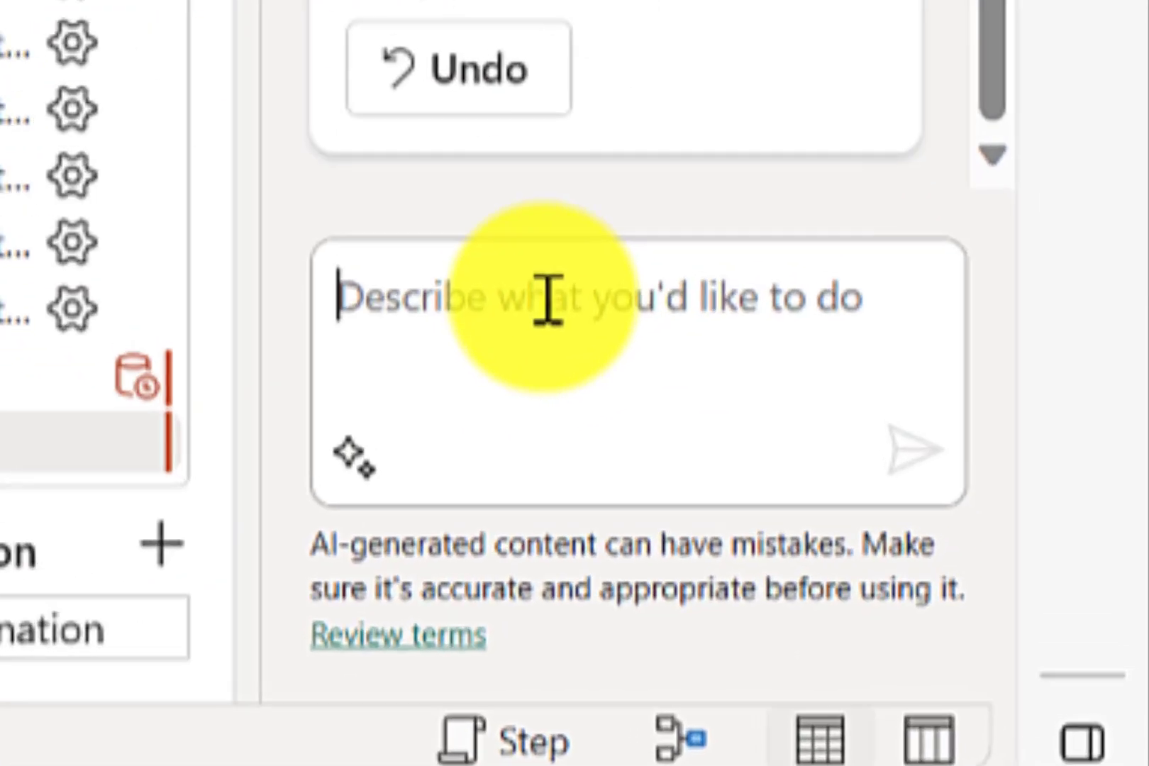
pyautogui.write('Convert the column Month to a whole number')
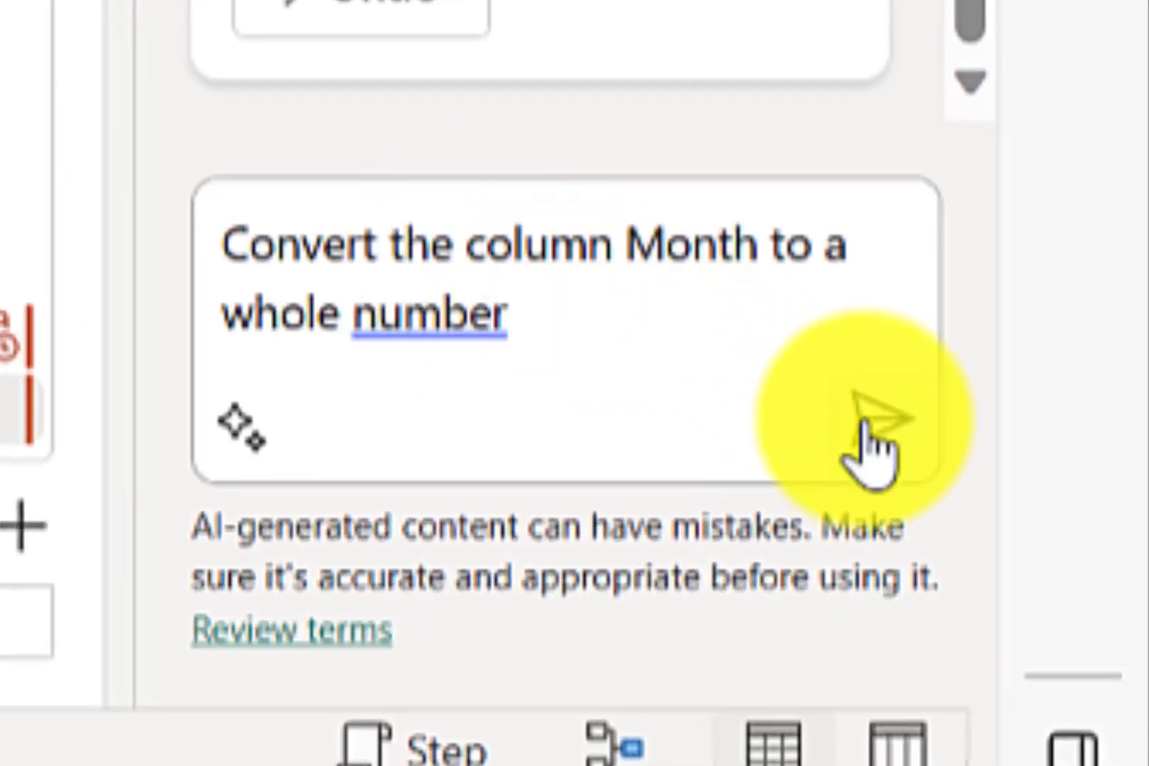
pyautogui.click(867, 425)
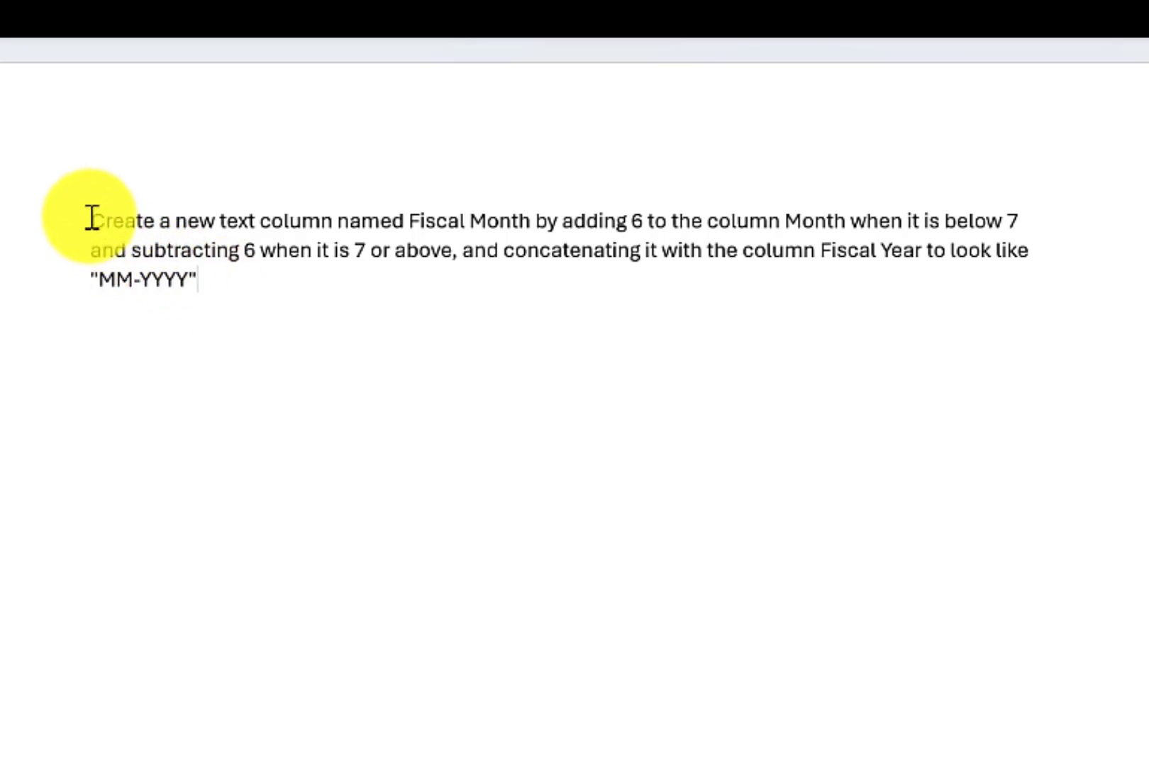
# - Select the whole Fiscal Month MM-YYYY prompt paragraph in Word
pyautogui.moveTo(91, 217); pyautogui.dragTo(454, 253)
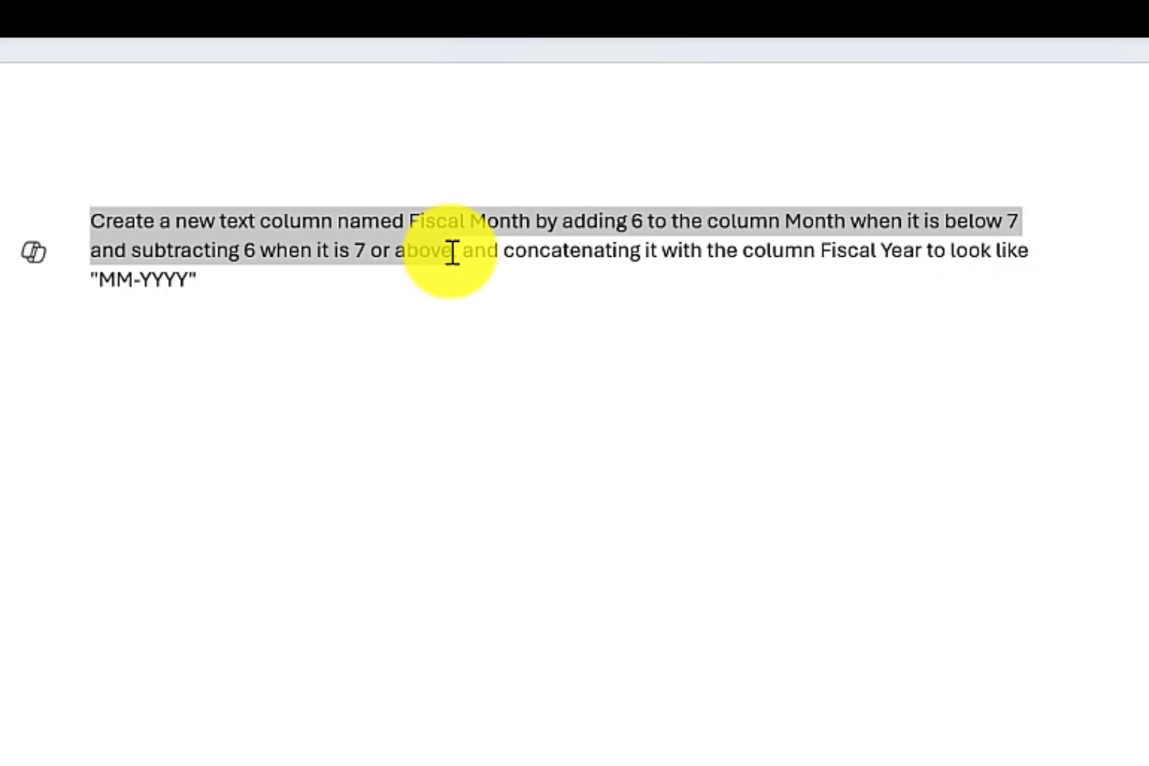
pyautogui.moveTo(453, 253); pyautogui.dragTo(222, 293)
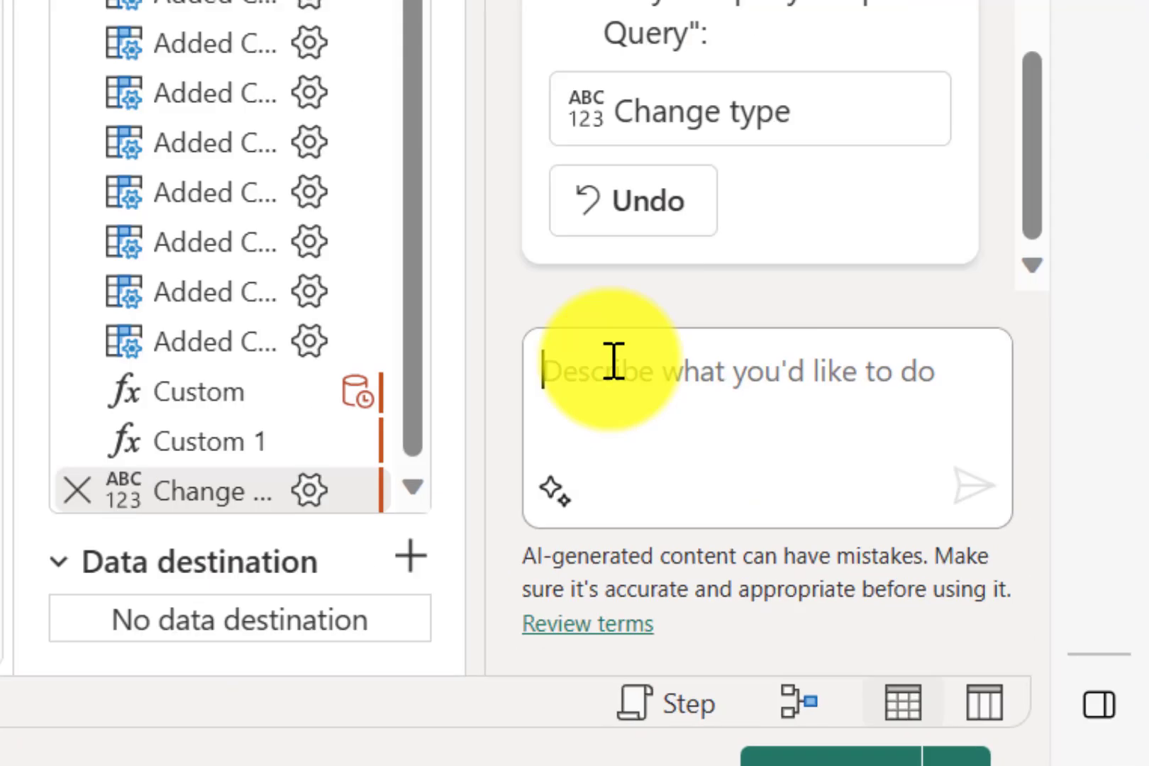
# - Send the Fiscal Month prompt to Copilot and check values like 7-2010 and 1-2011
pyautogui.write('Create a new text column named Fiscal Month by adding 6 to the column Month when it is below 7 and subtracting 6 when it is 7 or above, and concatenating it with the column Fiscal Year to look like "MM-YYYY"')
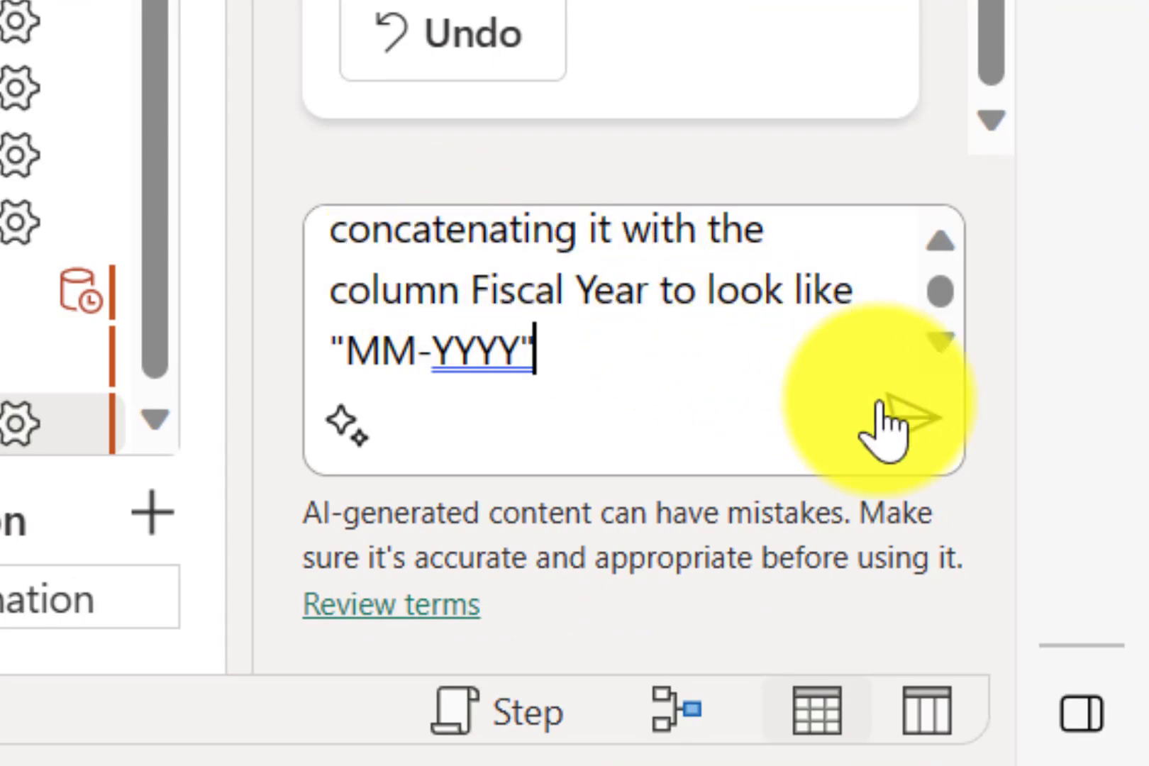
pyautogui.click(895, 422)
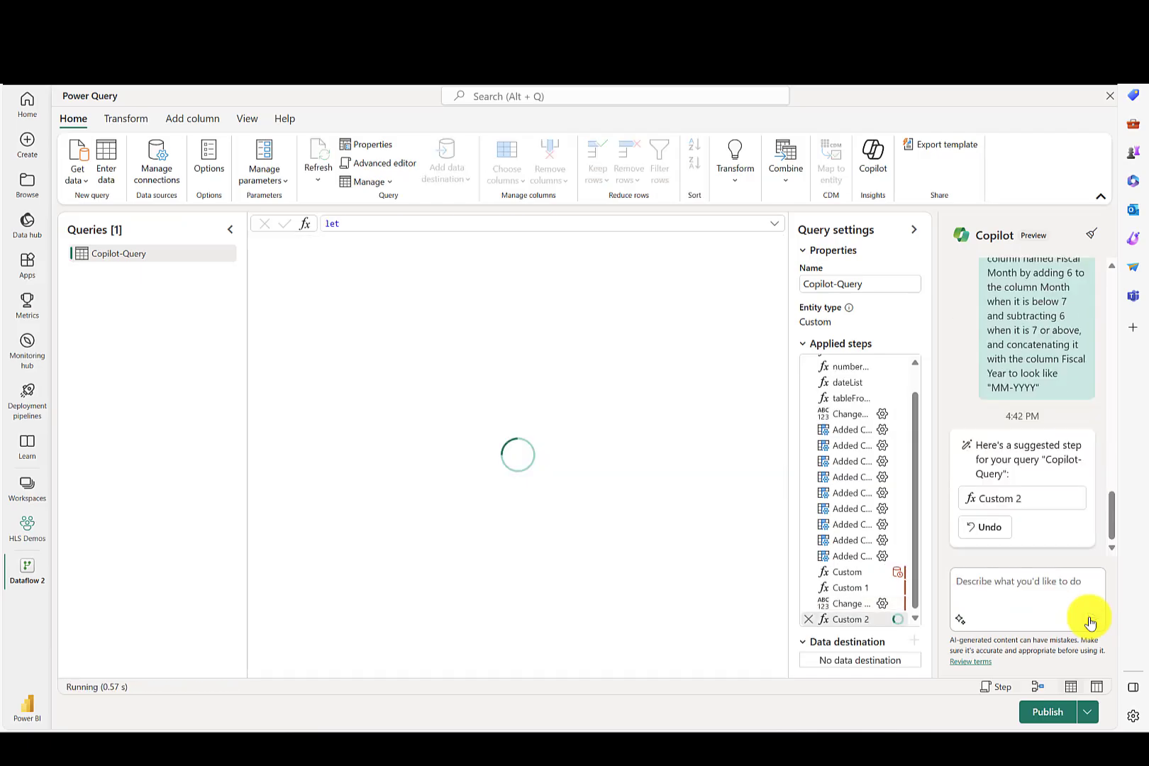
pyautogui.moveTo(504, 669); pyautogui.dragTo(760, 669)
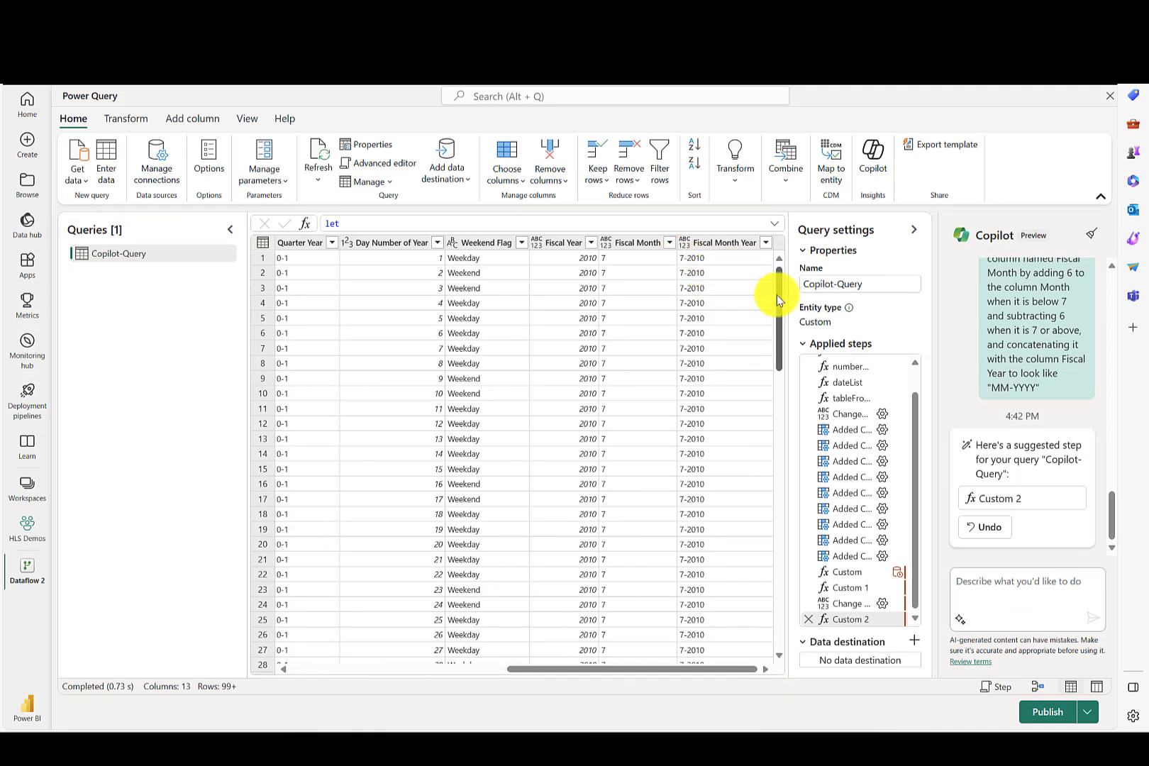
pyautogui.moveTo(777, 295); pyautogui.dragTo(777, 677)
pyautogui.moveTo(669, 671); pyautogui.dragTo(575, 668)
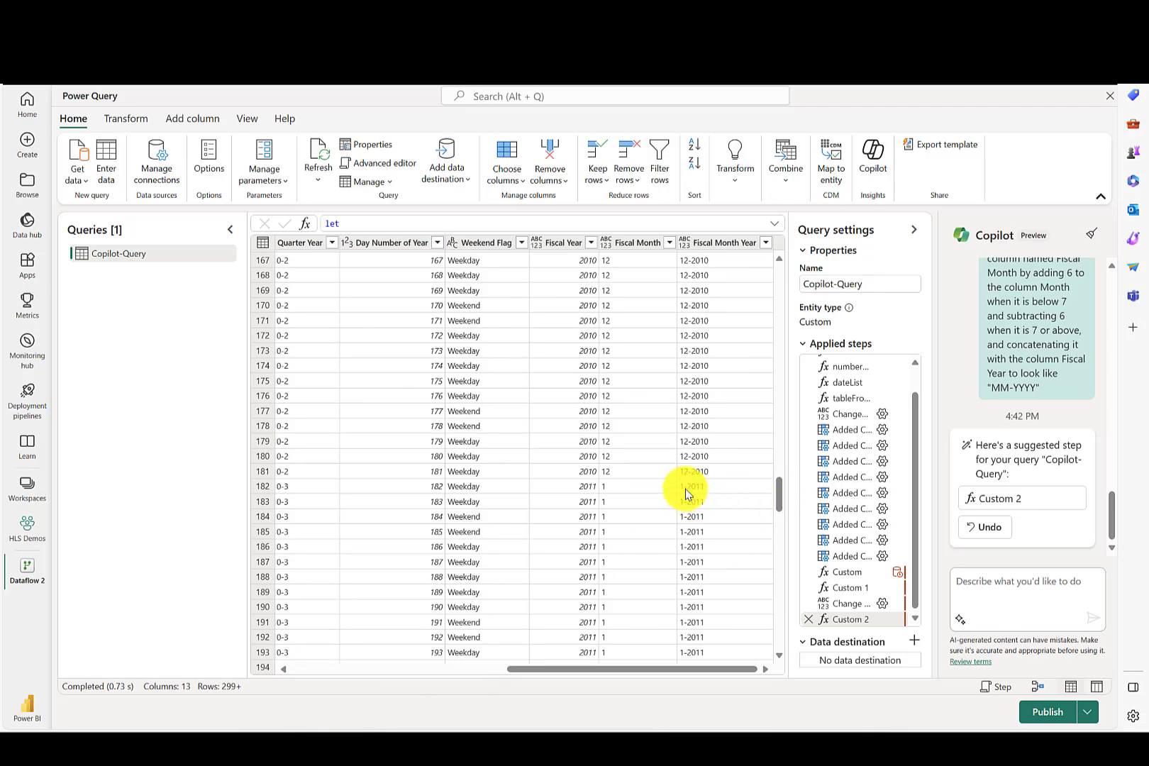
# - Ask Copilot to prefix a zero to Fiscal Month Year values whose second character is '-'
pyautogui.click(987, 581)
pyautogui.write('For the column Fiscal Month Year, if the second character is a - then add a zero to the front')
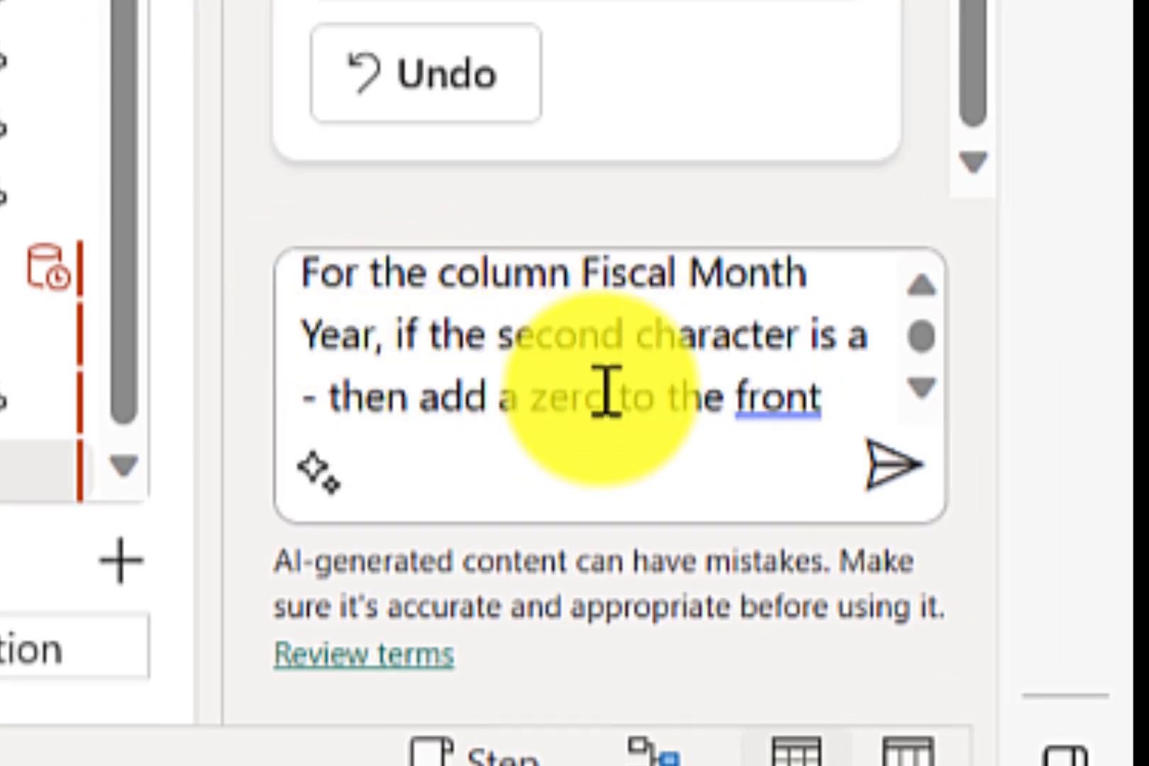
pyautogui.click(902, 473)
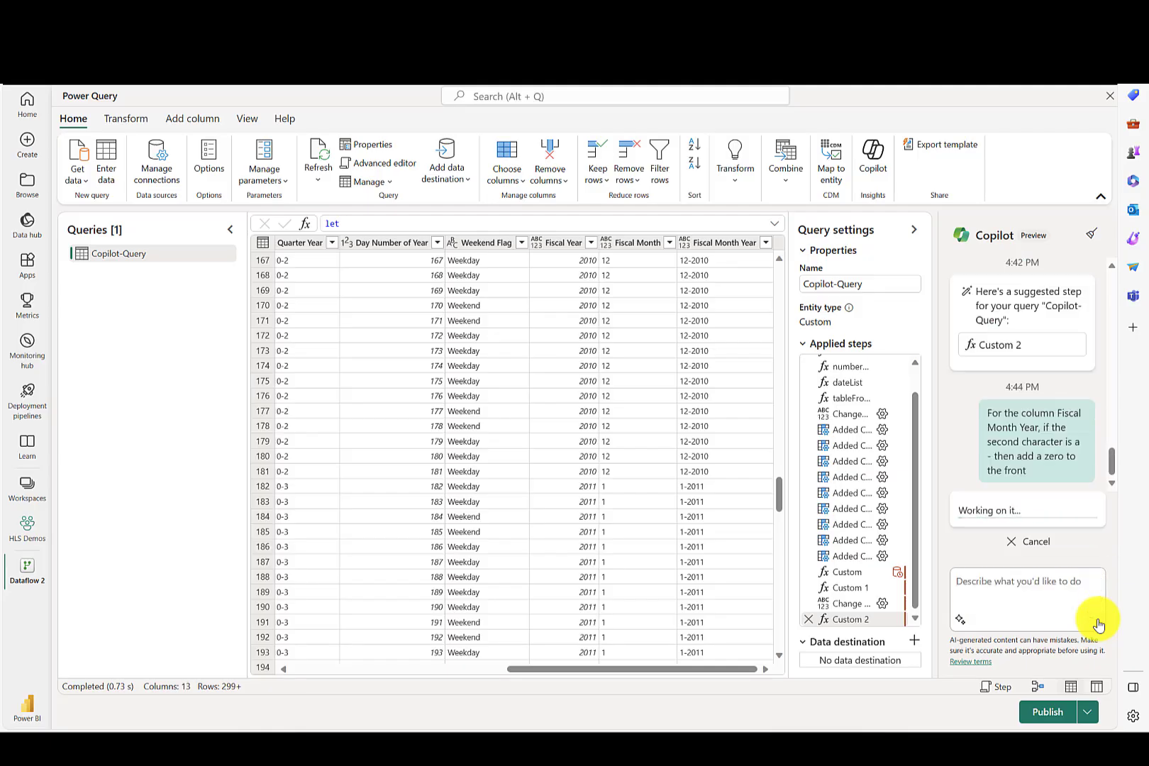